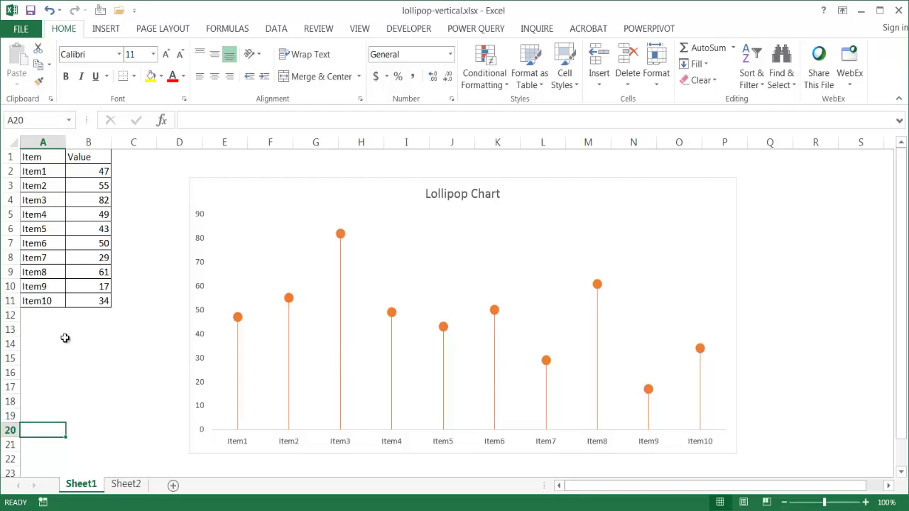
Inspect the value formula behind the finished lollipop chart on Sheet1 and recalculate the random values several times
left_click(97, 380)
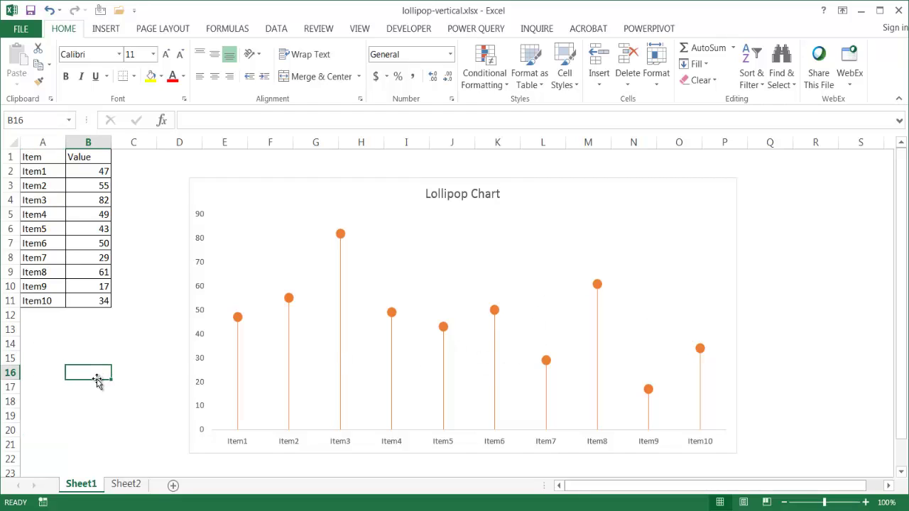
left_click(90, 243)
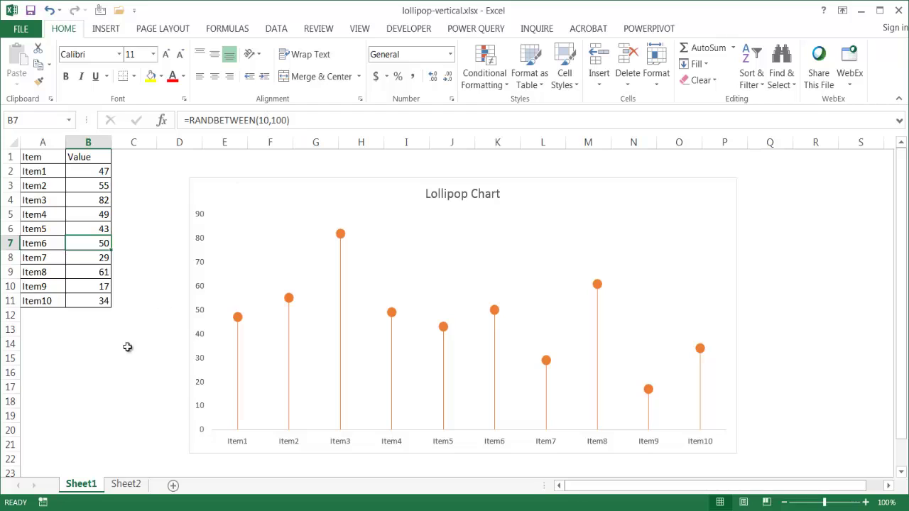
left_click(76, 386)
key("F9")
key("F9")
key("F9")
key("F9")
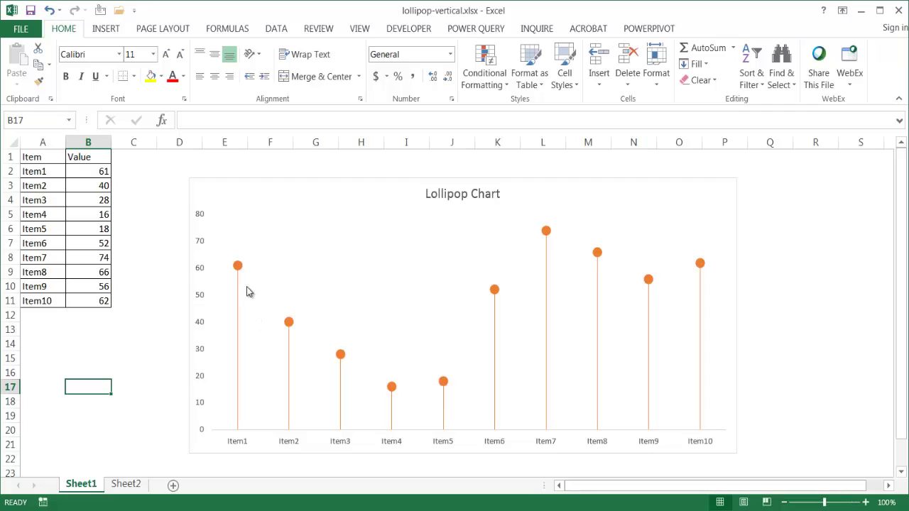
mouse_move(247, 290)
Copy the Item and Value table A1:B11 from Sheet1 to cell A1 of Sheet2
left_click_drag(99, 299, 59, 155)
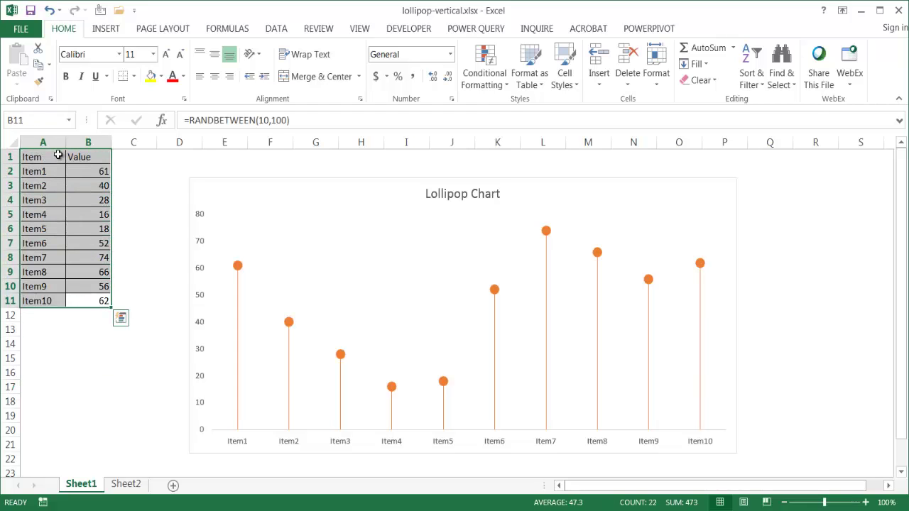
key("ctrl+c")
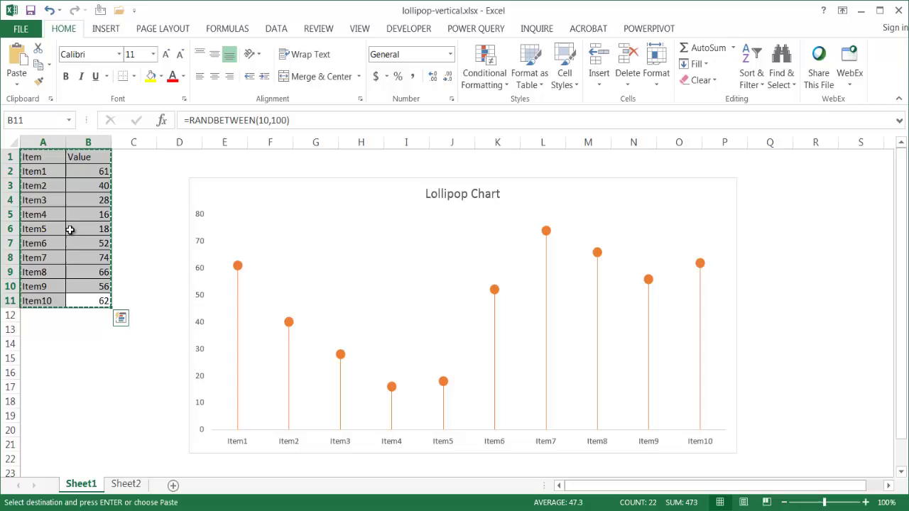
left_click(126, 484)
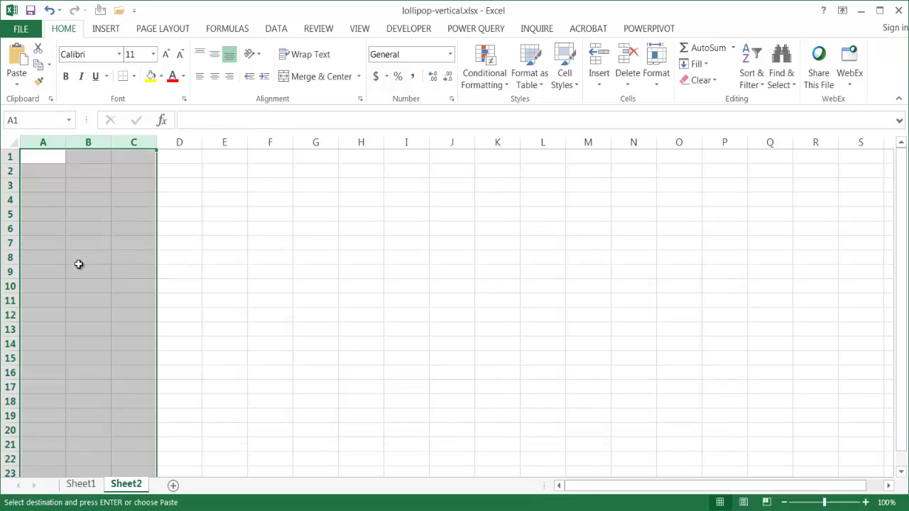
left_click(43, 159)
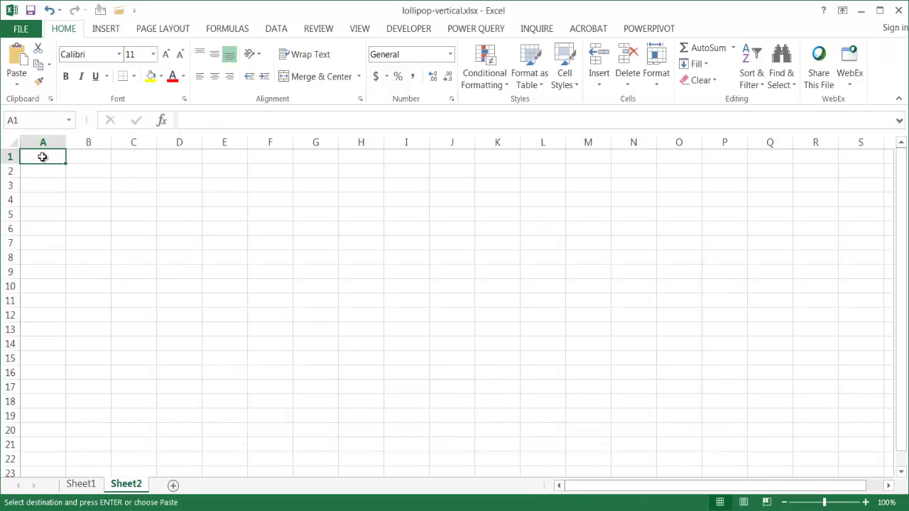
key("ctrl+v")
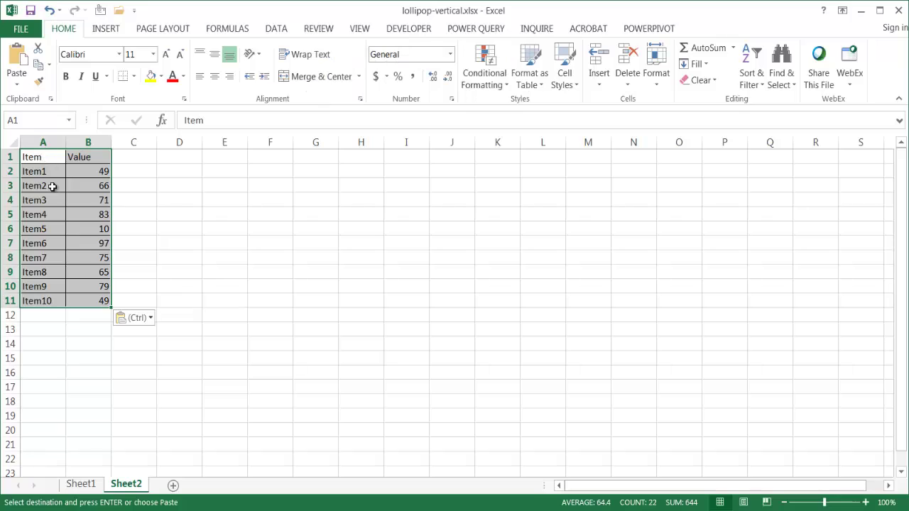
Insert a 2-D clustered column chart from the Item and Value table on Sheet2
left_click(53, 186)
left_click(80, 190)
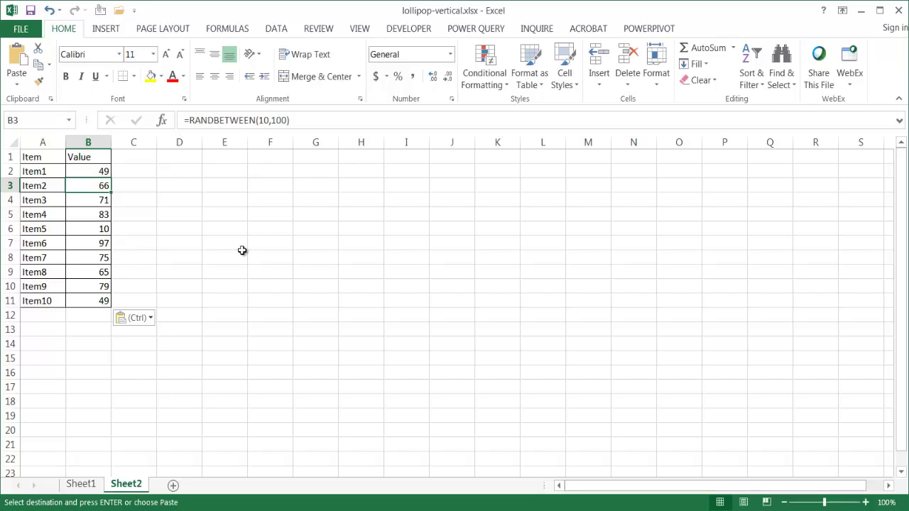
left_click(75, 232)
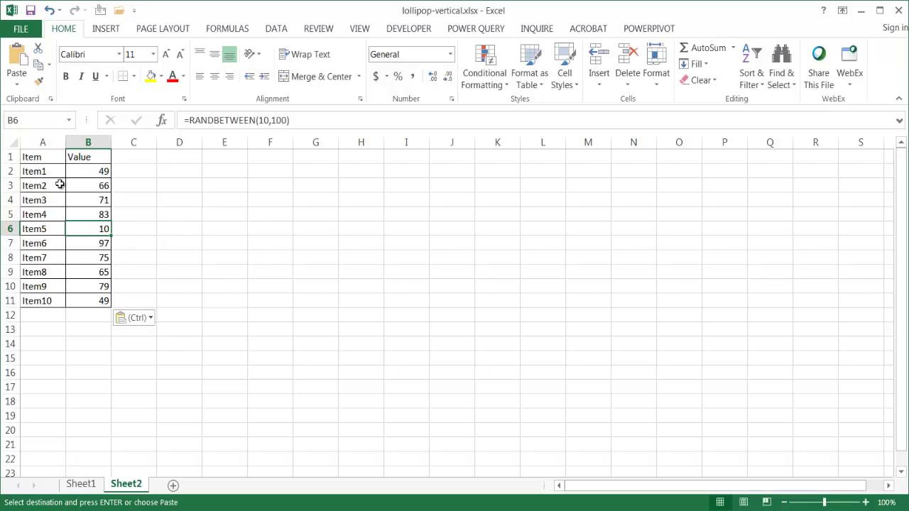
left_click(106, 30)
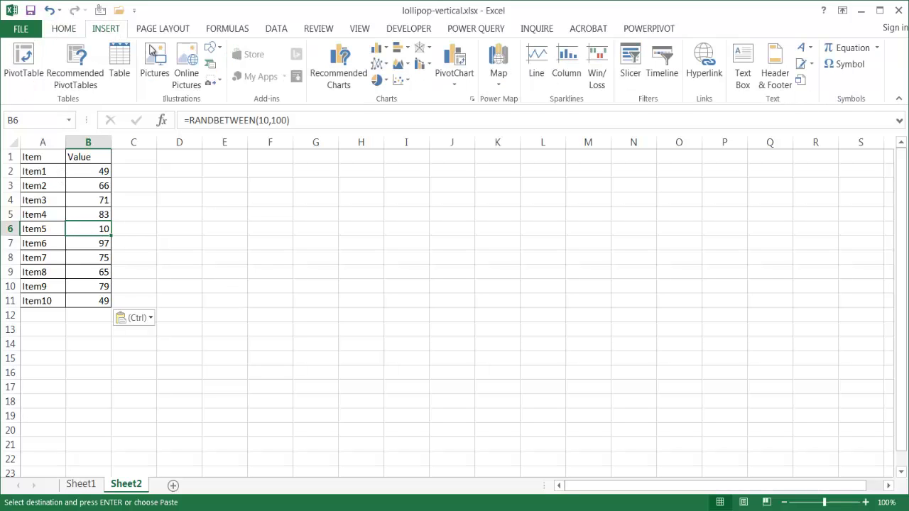
left_click(387, 56)
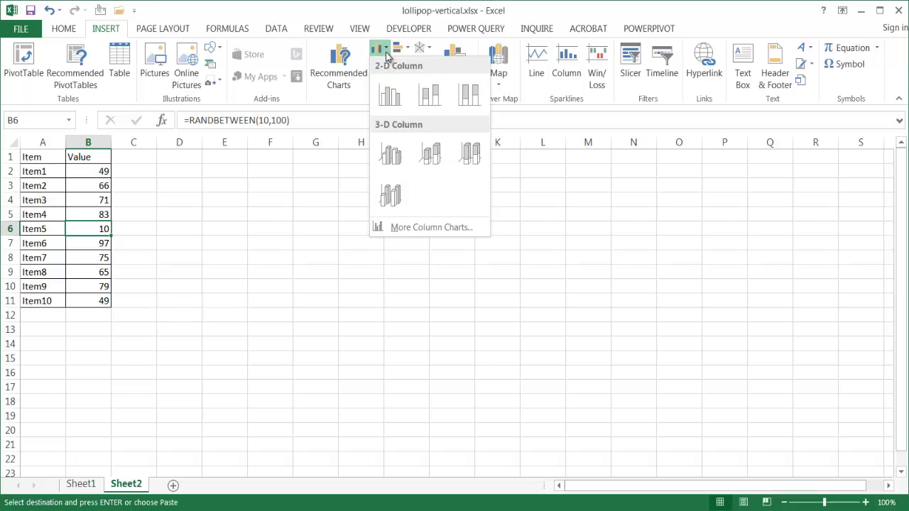
left_click(386, 95)
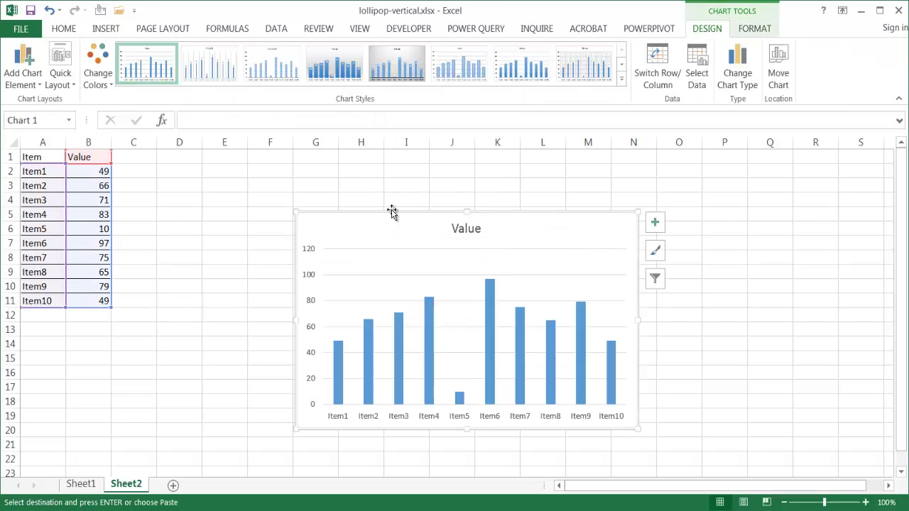
Move the column chart closer to the data table and enlarge it to span about columns D to P and rows 2 to 22
left_click_drag(388, 212, 296, 188)
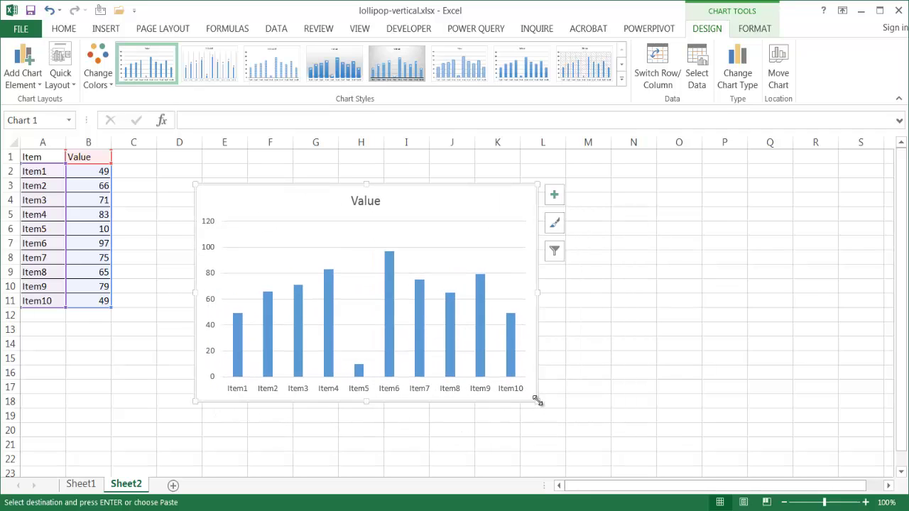
mouse_move(538, 401)
left_mouse_down()
mouse_move(702, 443)
mouse_move(712, 462)
left_mouse_up()
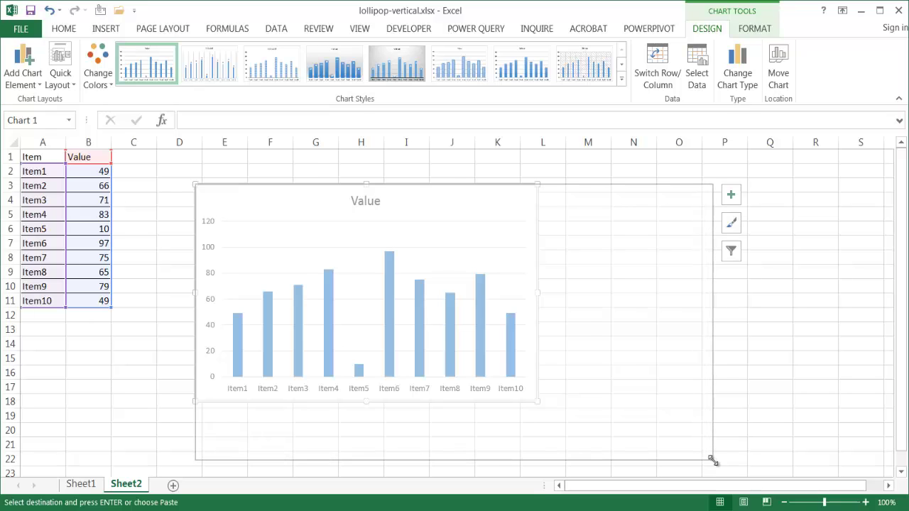
left_click_drag(456, 186, 458, 174)
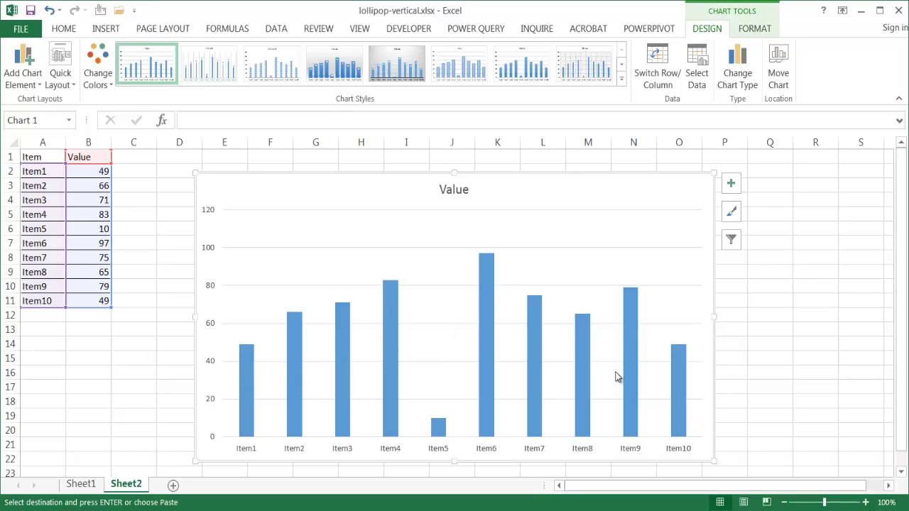
Add error bars to the Value column series
left_click(489, 283)
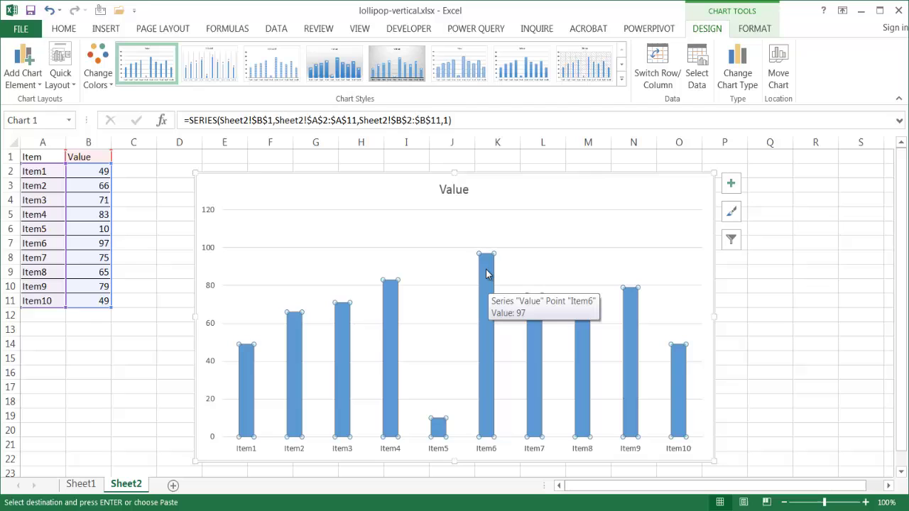
left_click(731, 186)
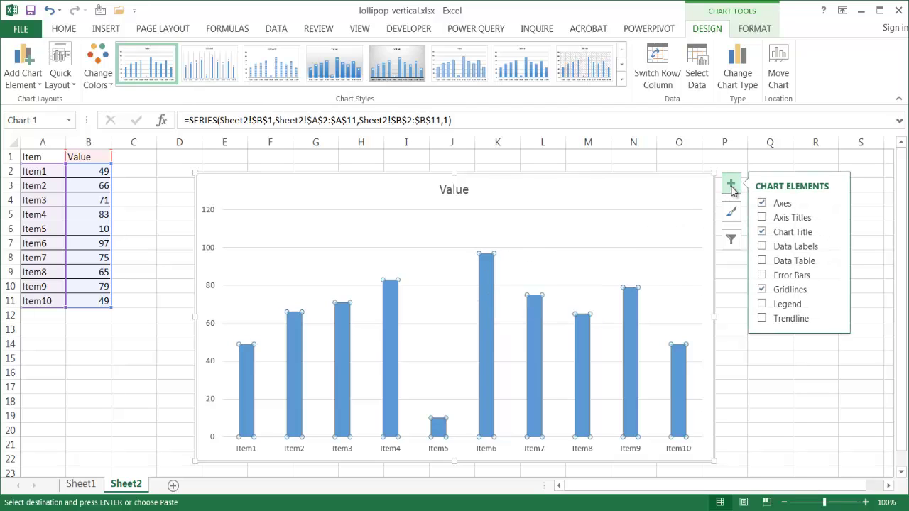
left_click(762, 276)
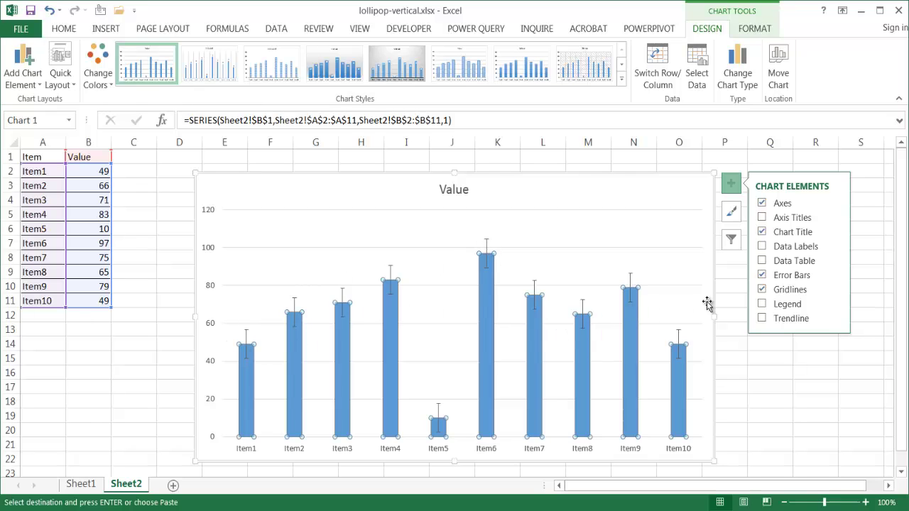
left_click(770, 261)
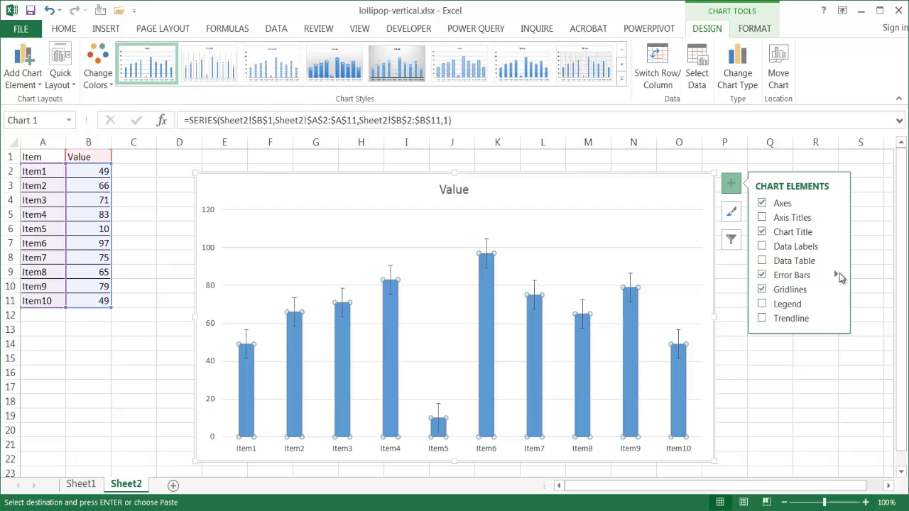
Set the vertical error bars of the Value series to the Minus direction with the No Cap end style
left_click(835, 274)
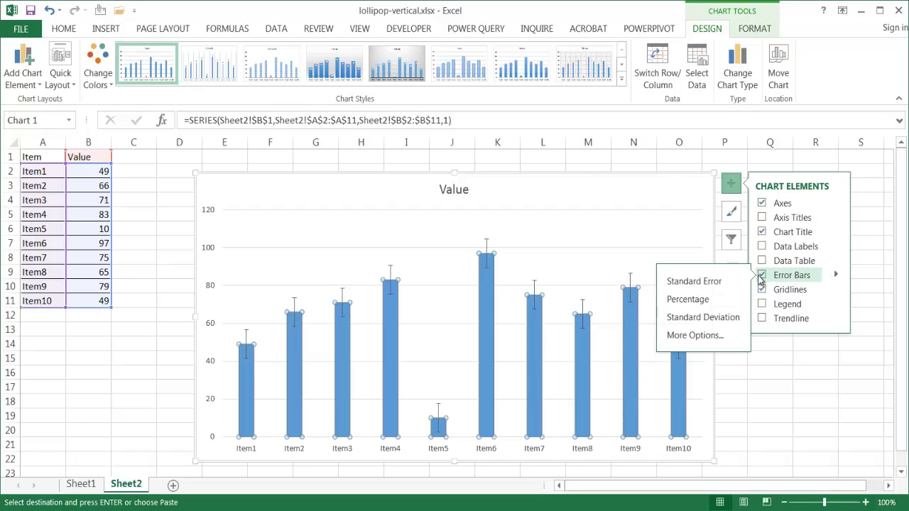
left_click(692, 335)
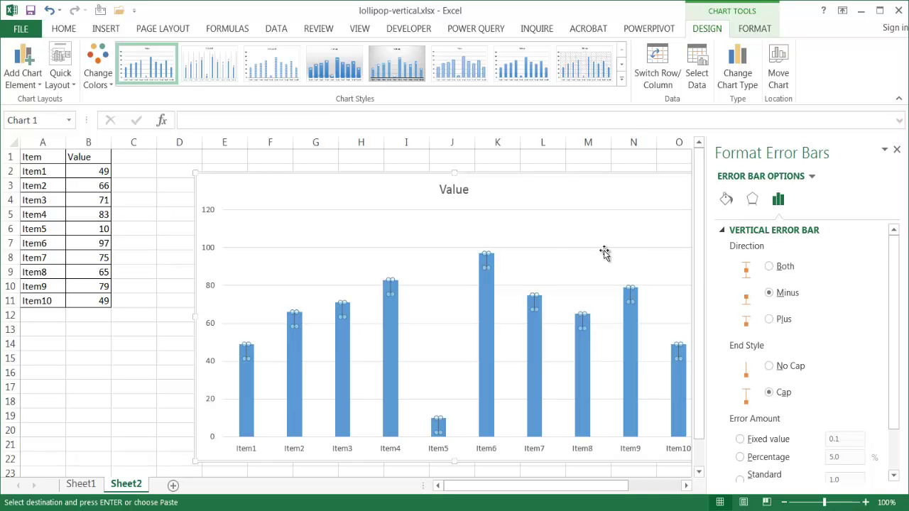
left_click(566, 230)
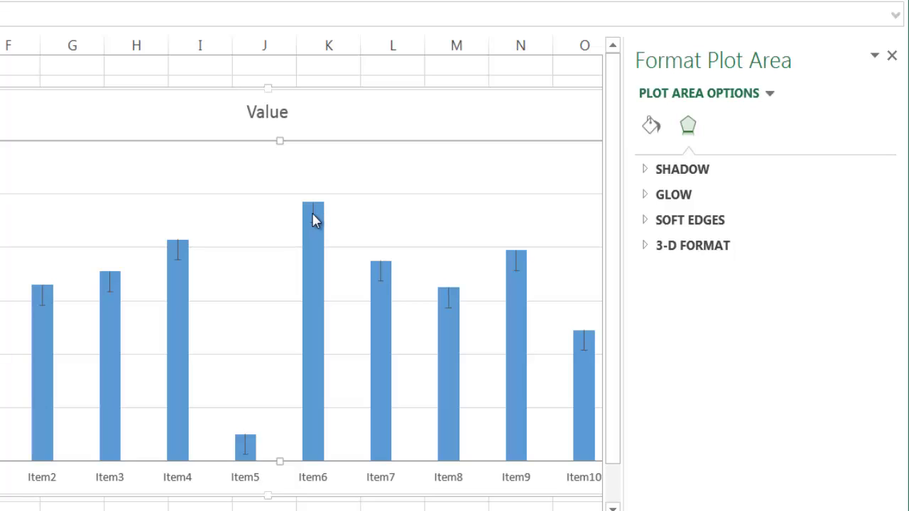
left_click(314, 218)
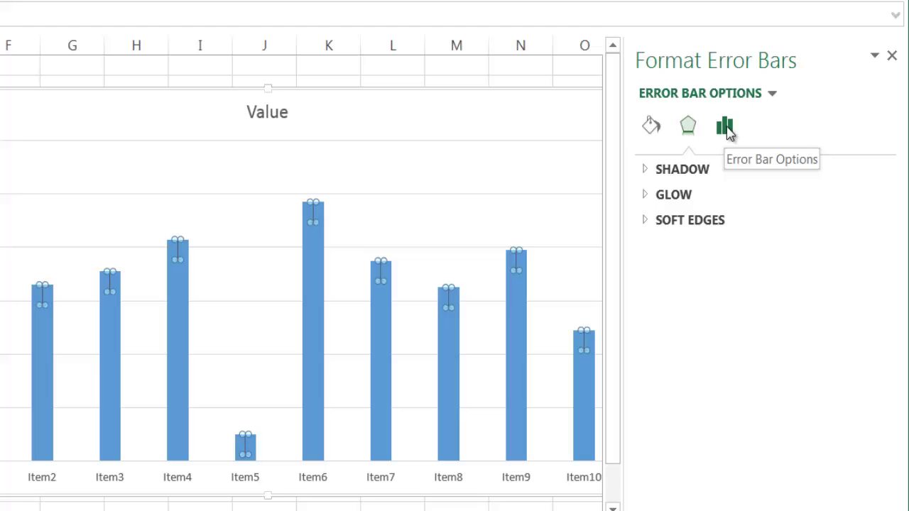
left_click(725, 129)
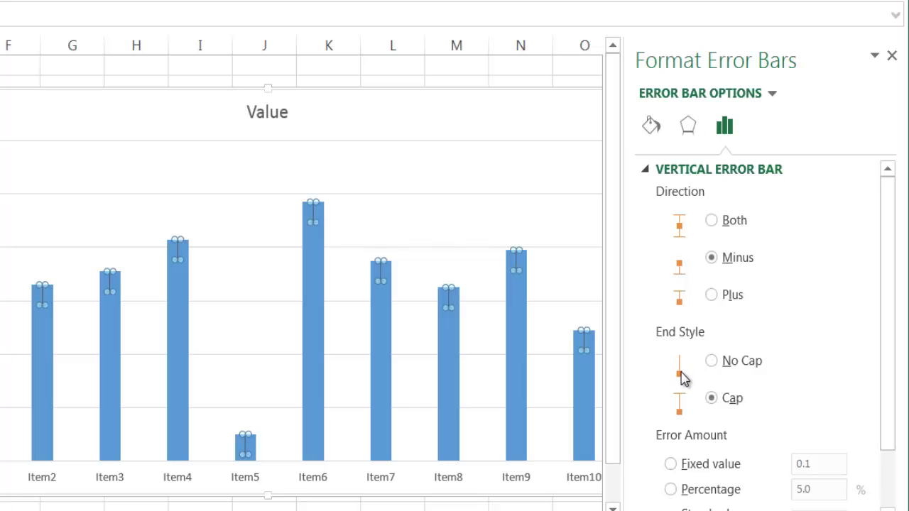
left_click(710, 360)
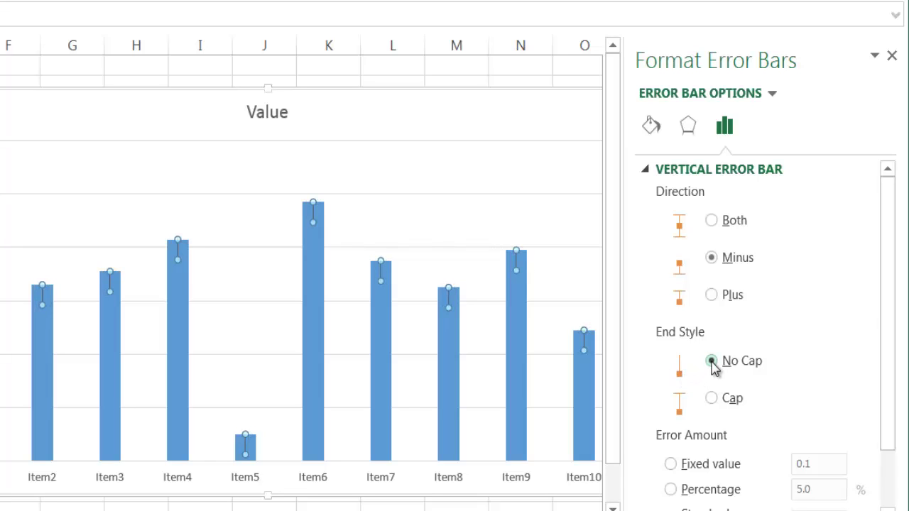
Set the error amount of the error bars to a percentage of 100%
left_click_drag(884, 263, 891, 380)
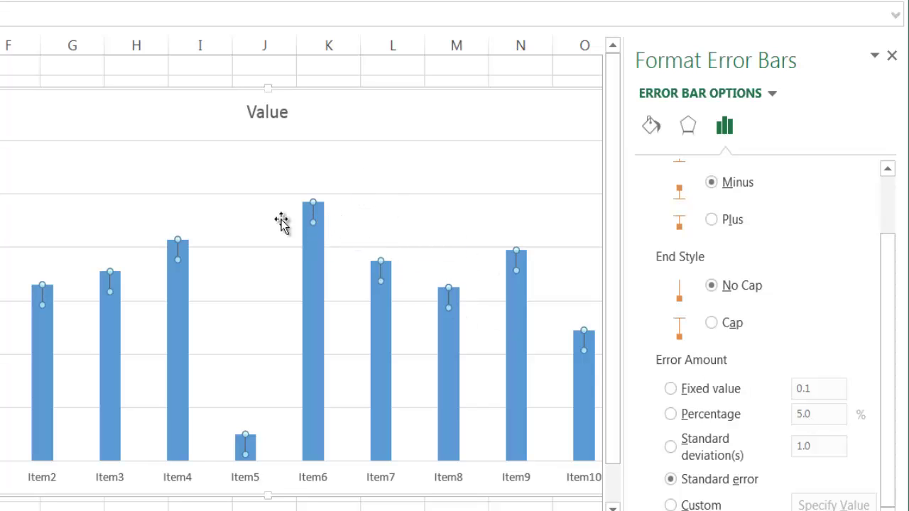
left_click(670, 415)
left_click(822, 416)
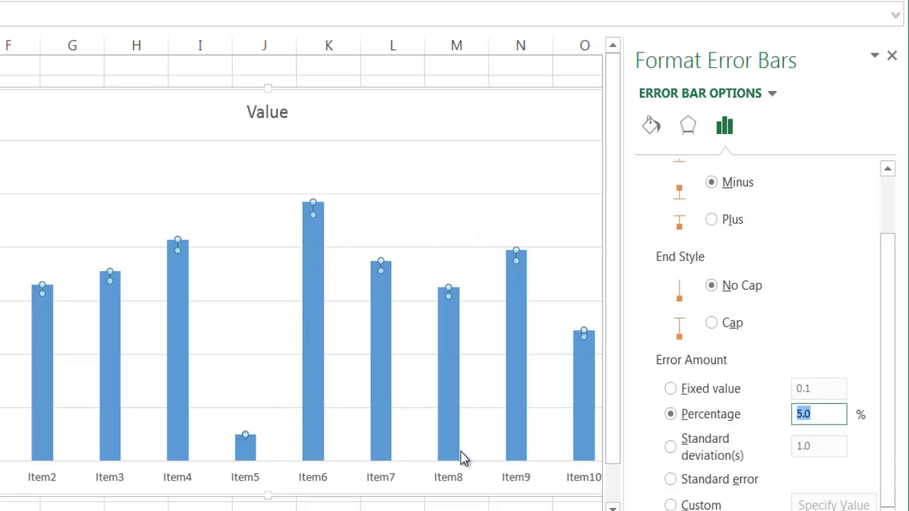
mouse_move(461, 458)
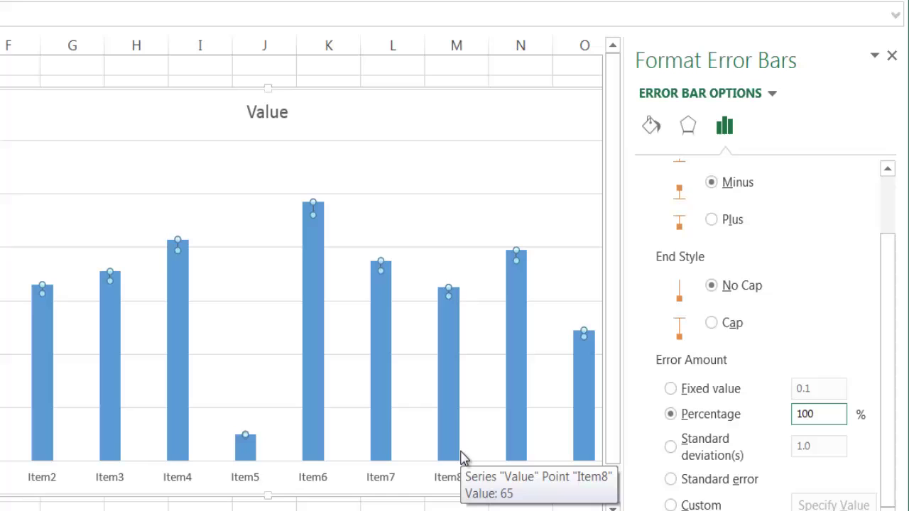
key("Return")
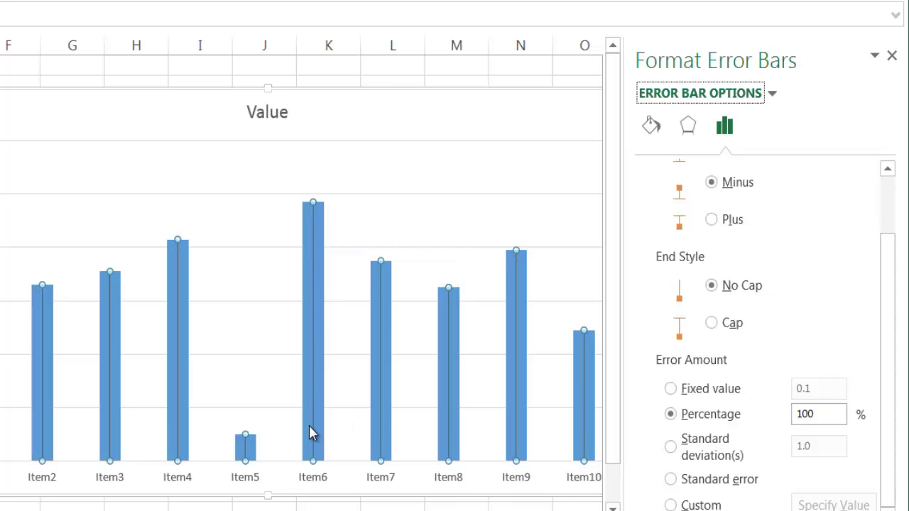
mouse_move(310, 438)
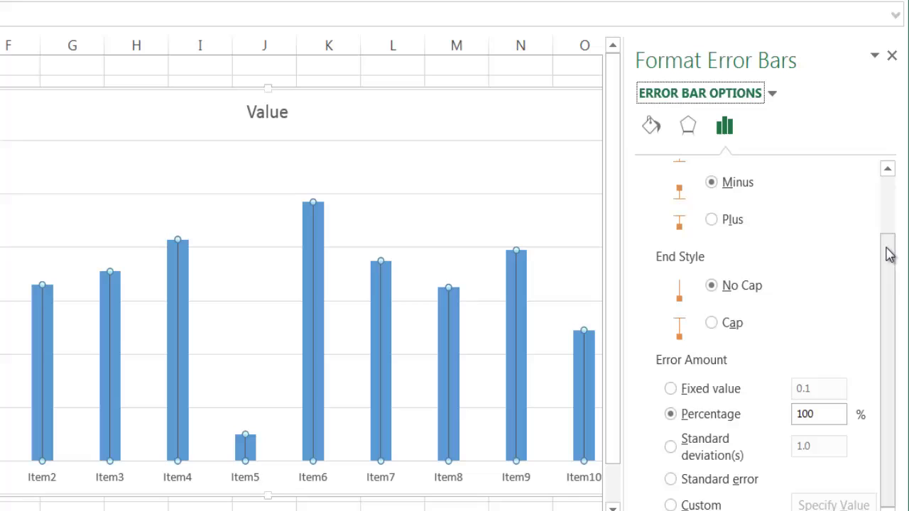
Set the begin arrow type of the error bar lines to the round oval arrow and deselect the error bars
left_click(652, 128)
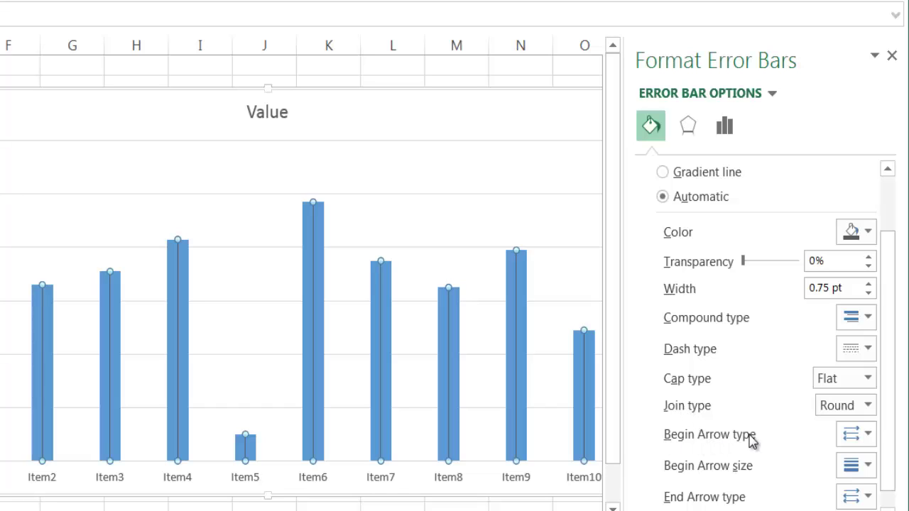
left_click(859, 436)
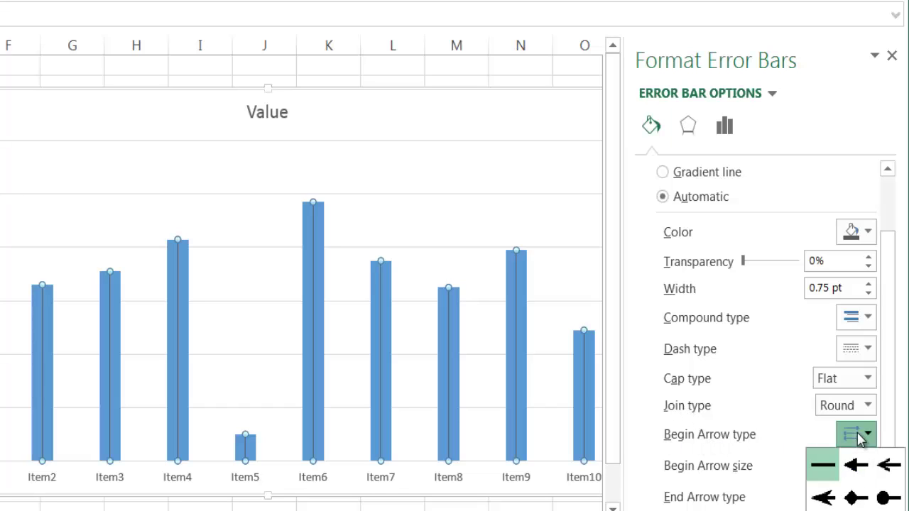
left_click(888, 498)
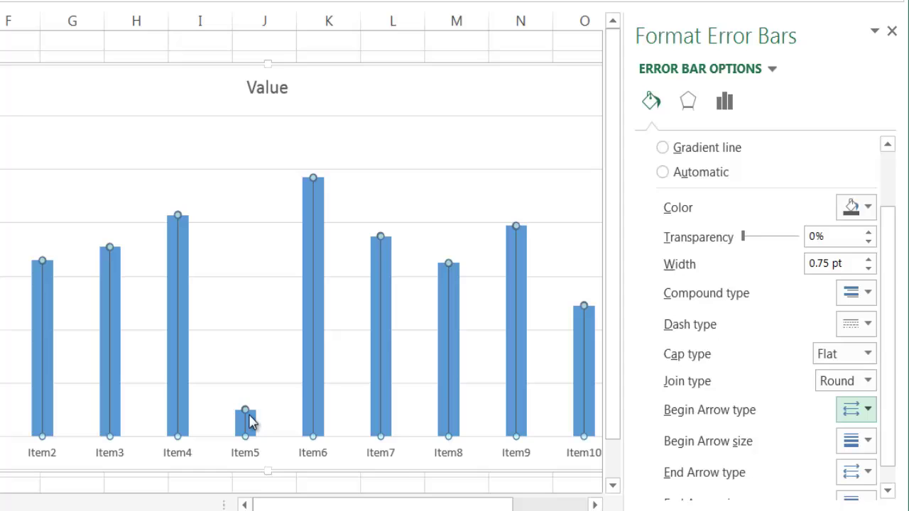
left_click(251, 267)
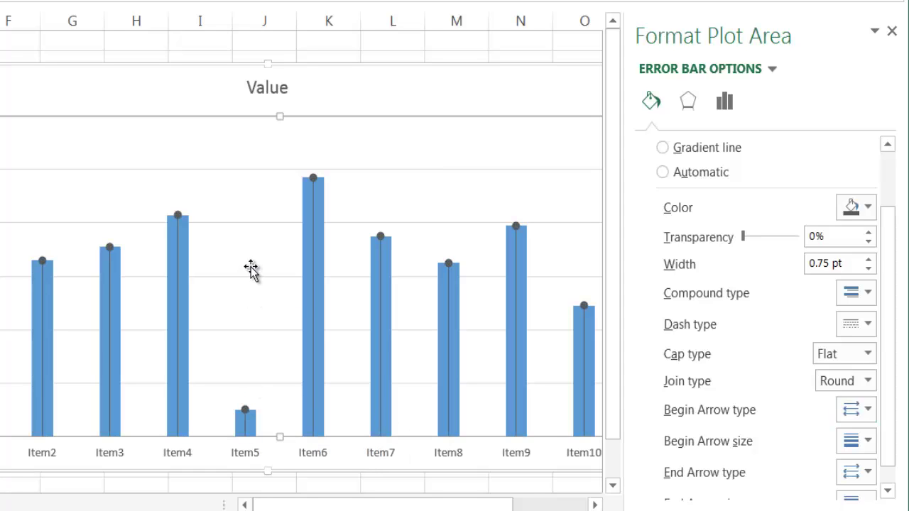
Set the begin arrow size of the Value series error bars to the largest size option
left_click(179, 216)
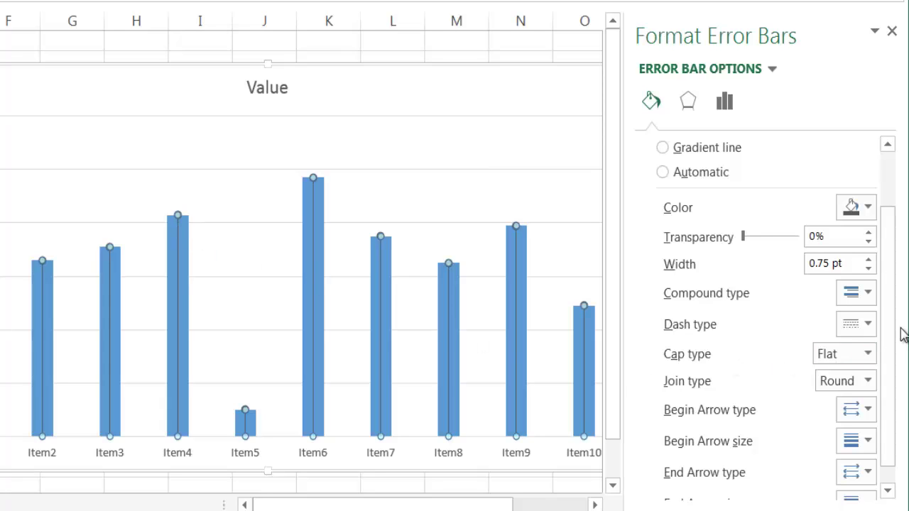
scroll(893, 426, "down", 1)
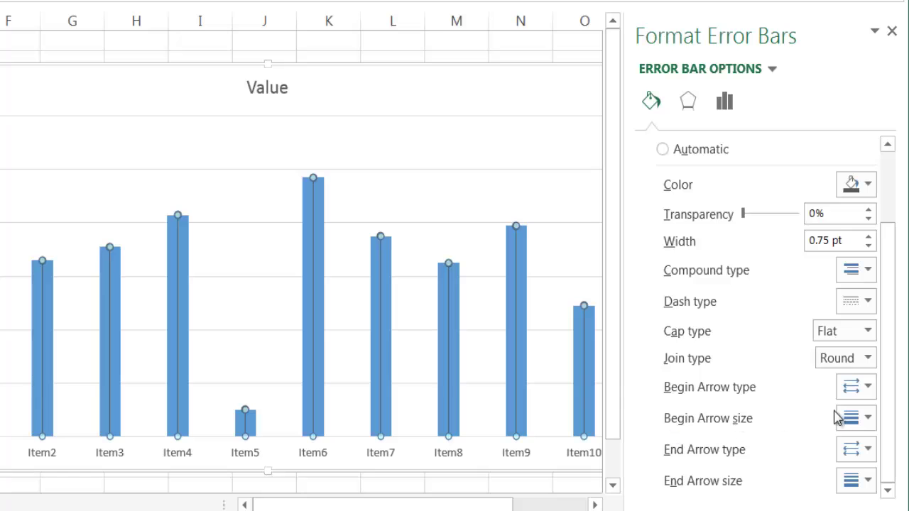
left_click(870, 420)
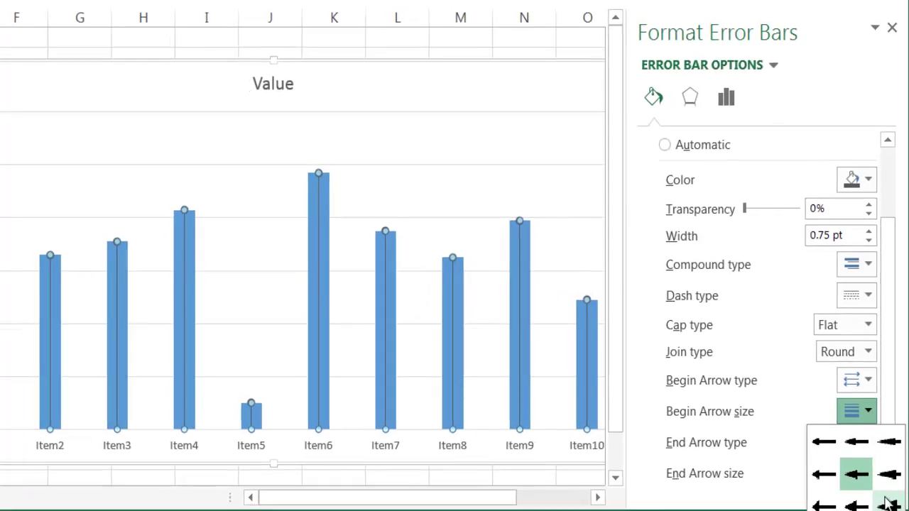
left_click(889, 485)
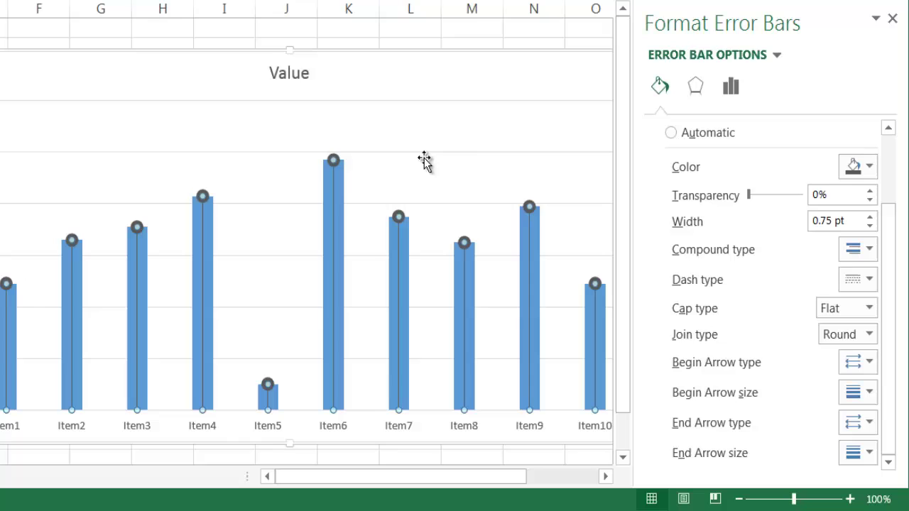
Change the error bar line color to the standard orange-gold color and deselect the error bars
left_click(860, 170)
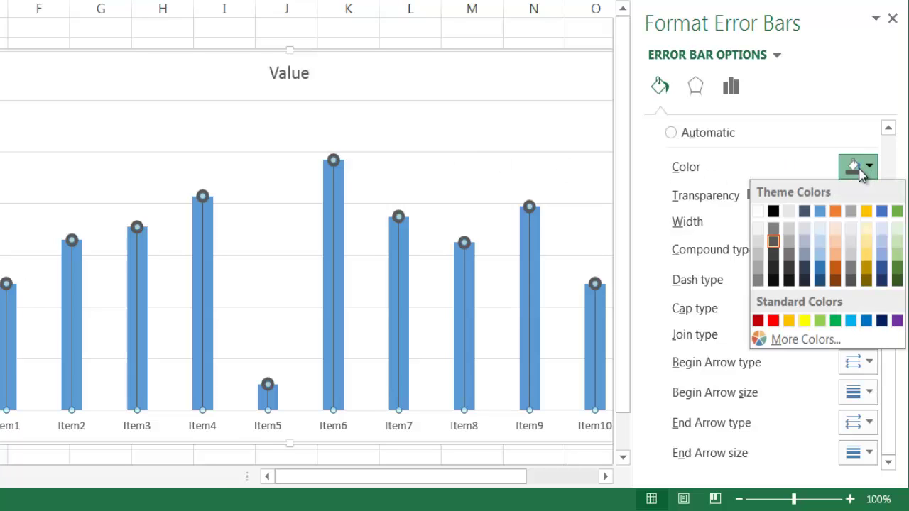
left_click(788, 320)
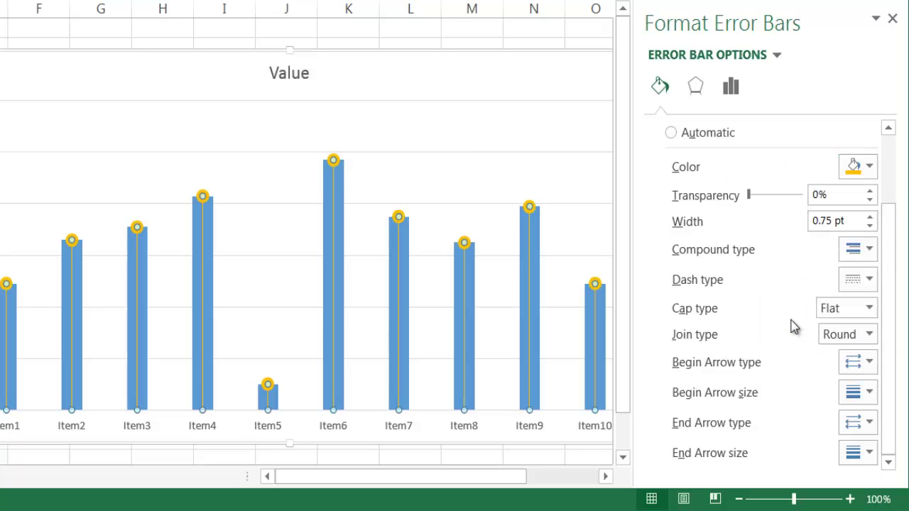
left_click(286, 173)
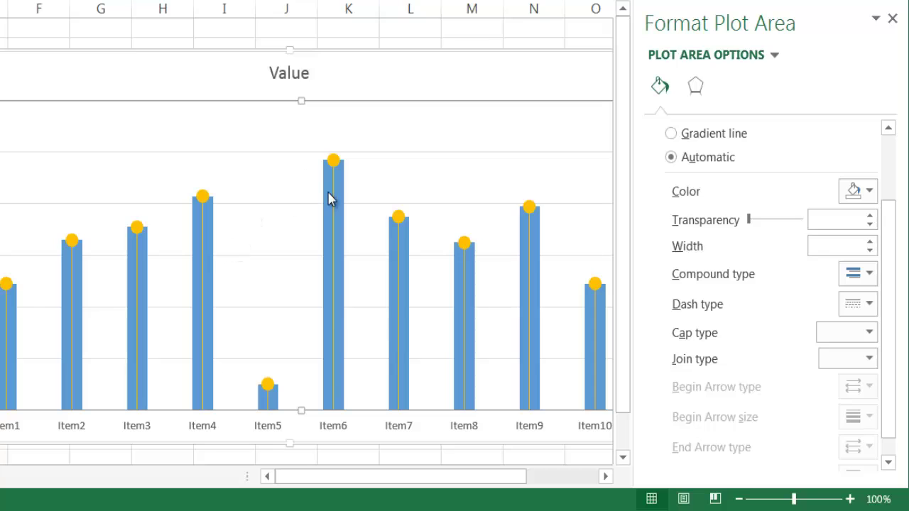
Set the fill of the Value series columns to No fill and deselect the series
mouse_move(330, 199)
left_click(339, 191)
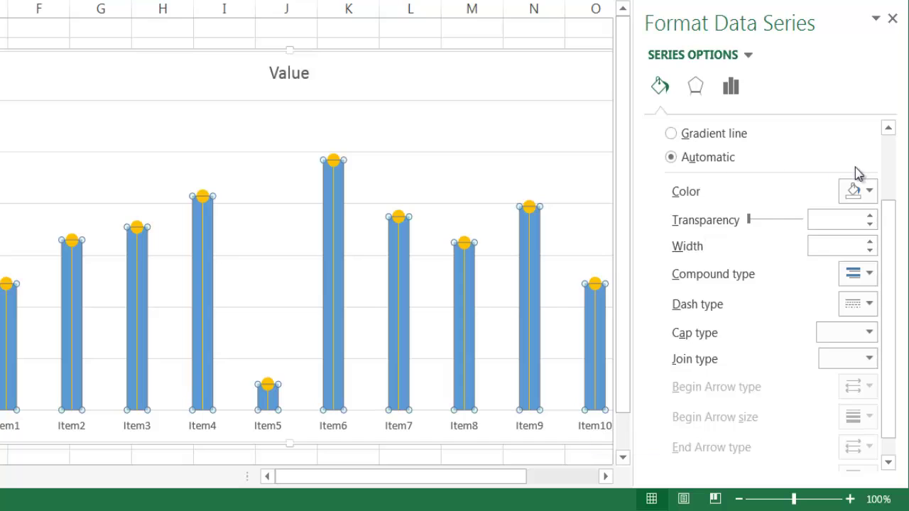
left_click_drag(887, 235, 898, 161)
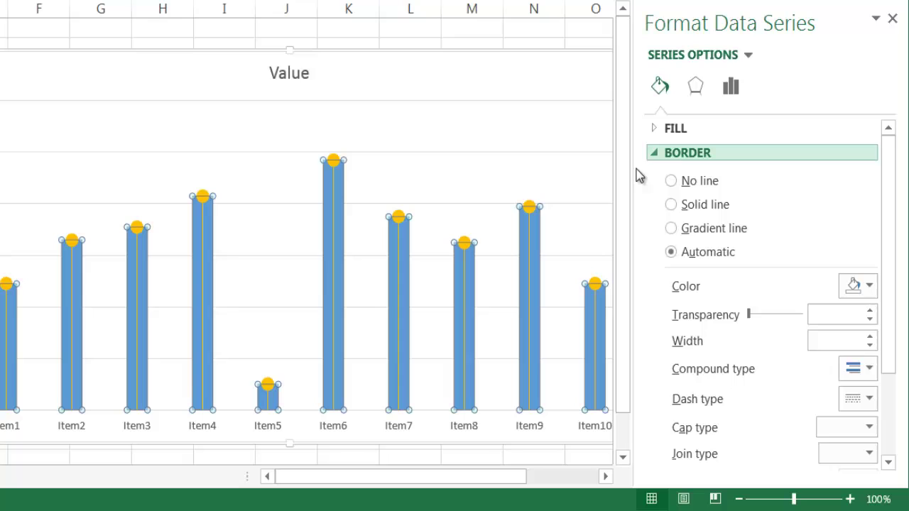
left_click(654, 128)
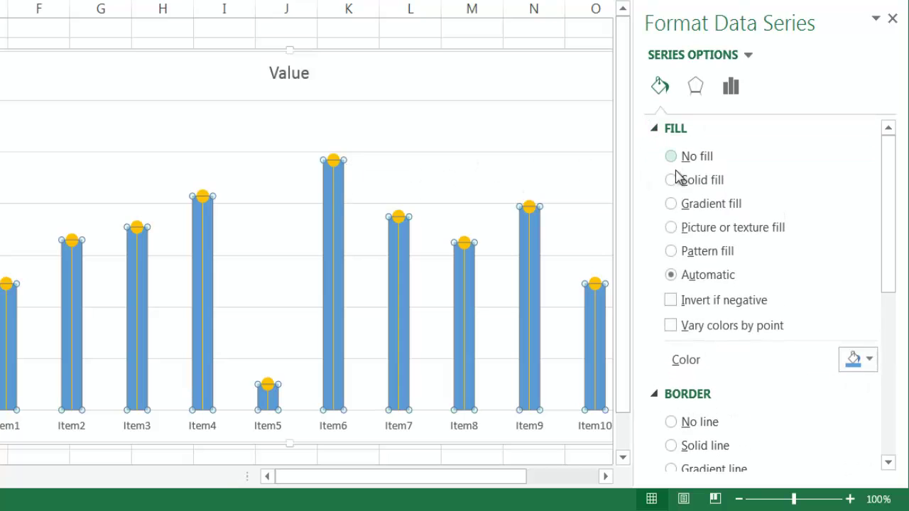
left_click(671, 156)
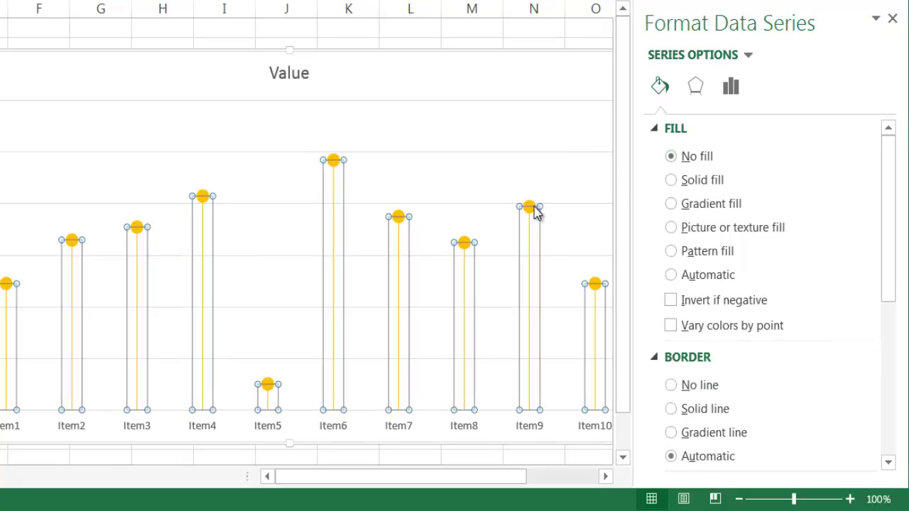
left_click(267, 172)
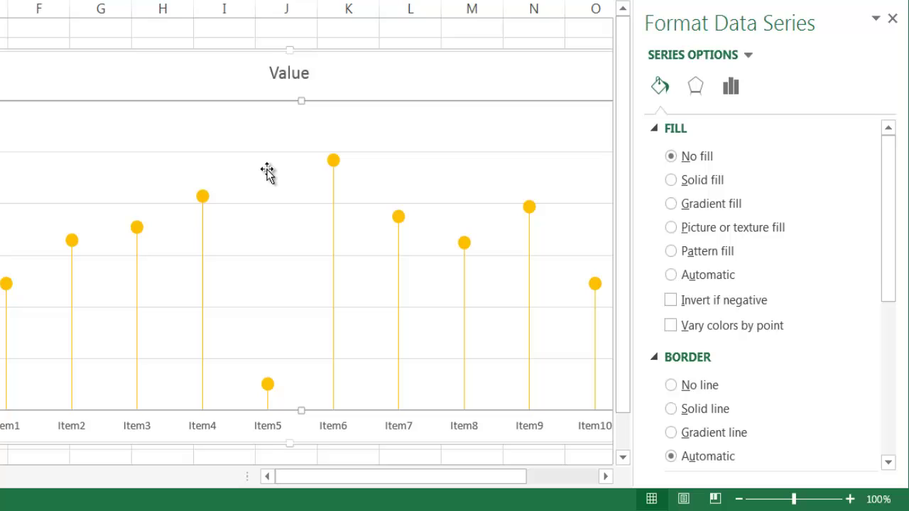
Set the border of the Value series columns to No line and deselect the series
left_click(209, 245)
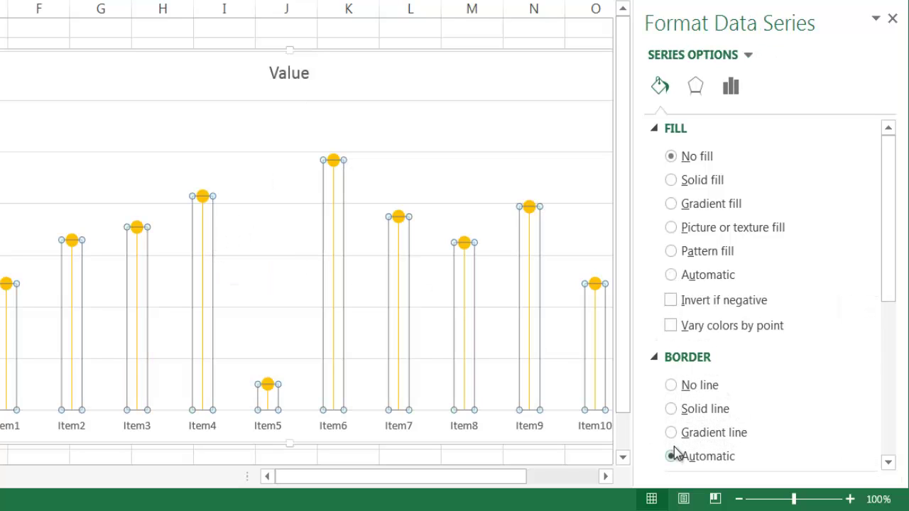
left_click(253, 182)
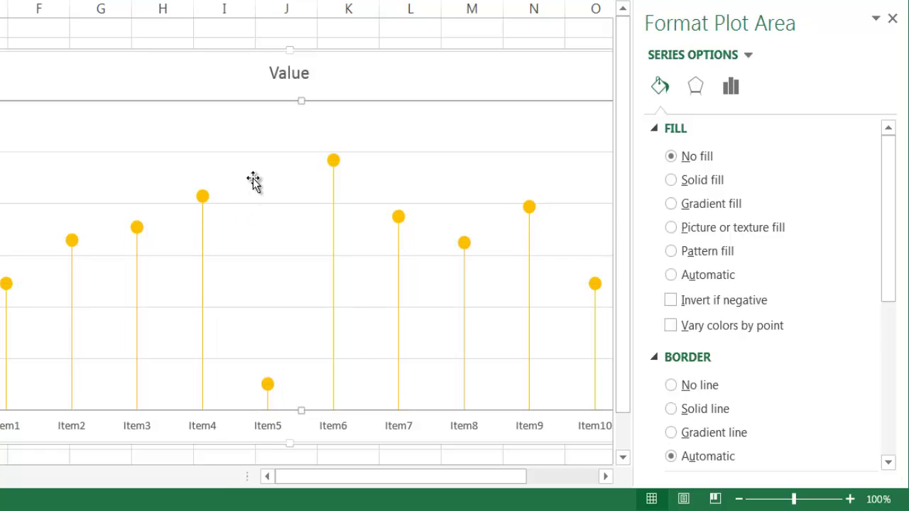
left_click(213, 242)
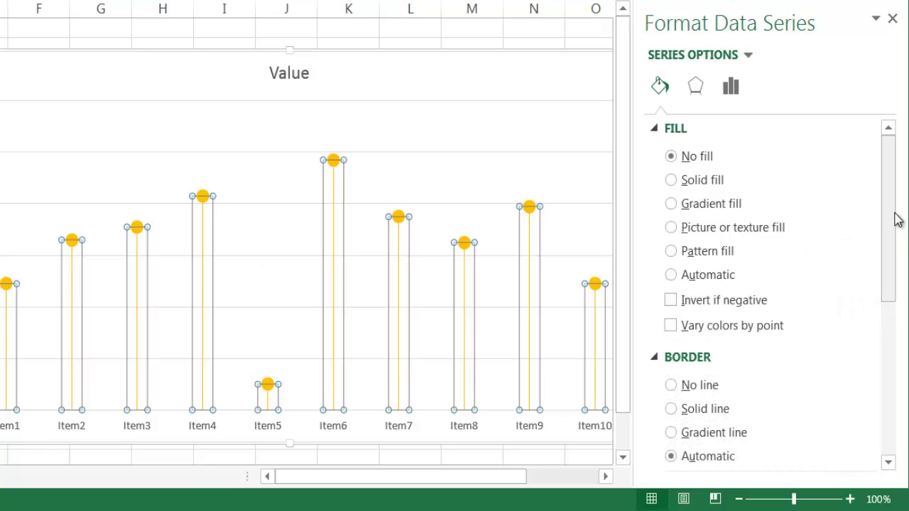
left_click_drag(892, 220, 889, 310)
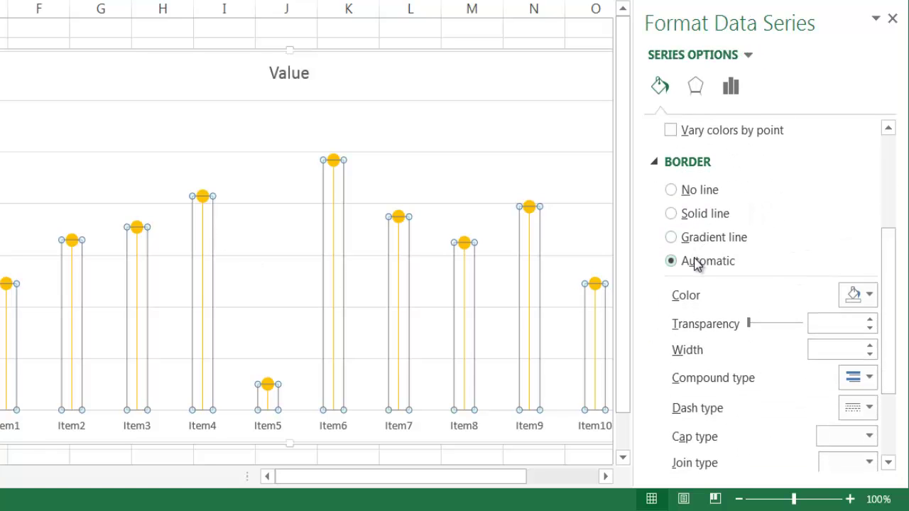
left_click(856, 295)
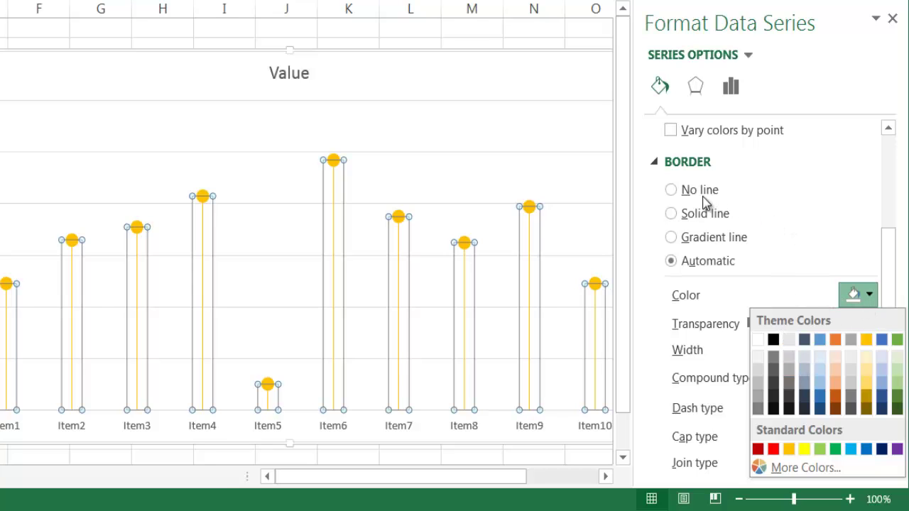
left_click(676, 196)
left_click(675, 193)
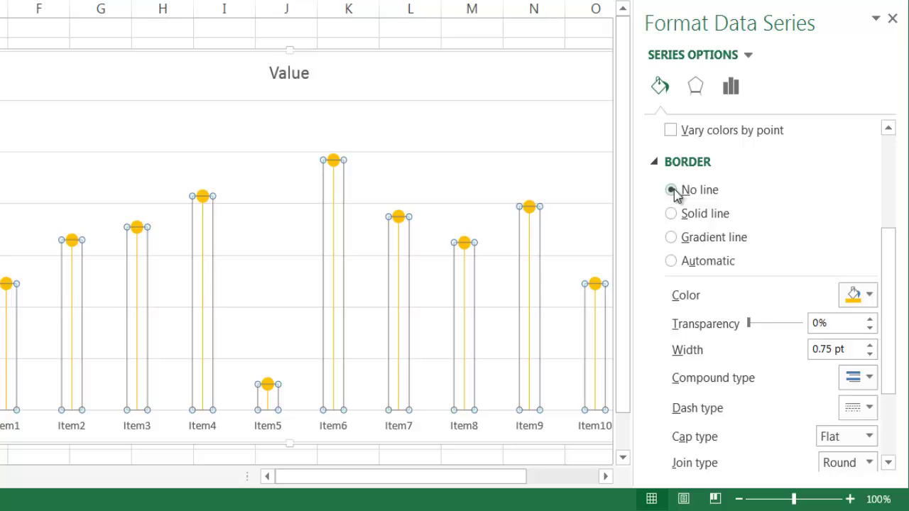
left_click(403, 171)
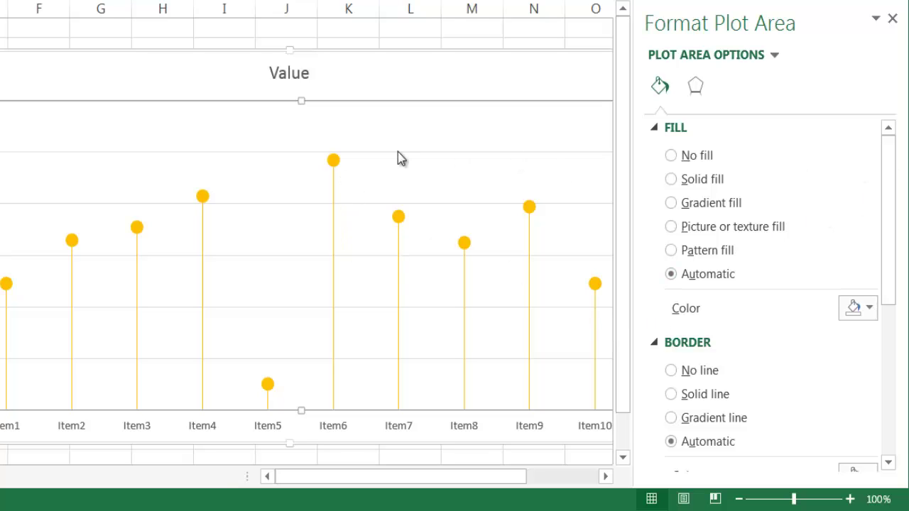
Close the formatting pane and delete the chart's horizontal gridlines
left_click(341, 181)
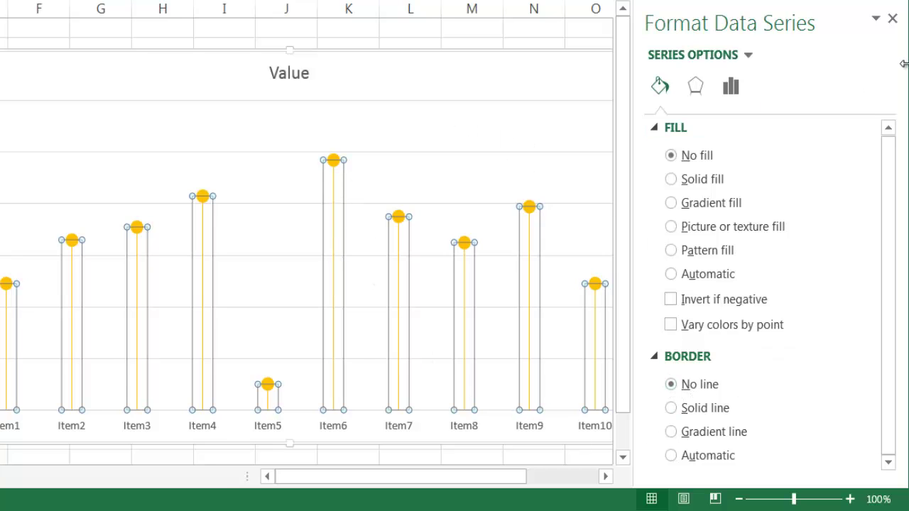
left_click(892, 20)
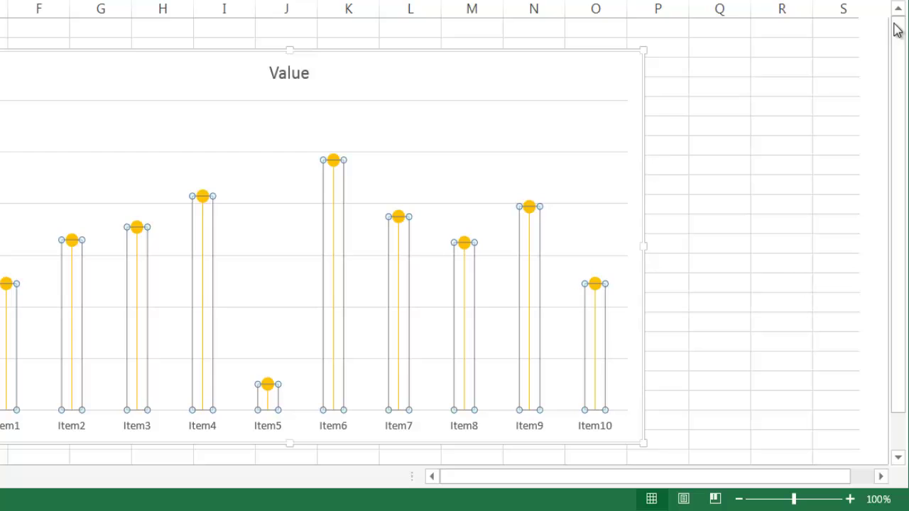
left_click(780, 185)
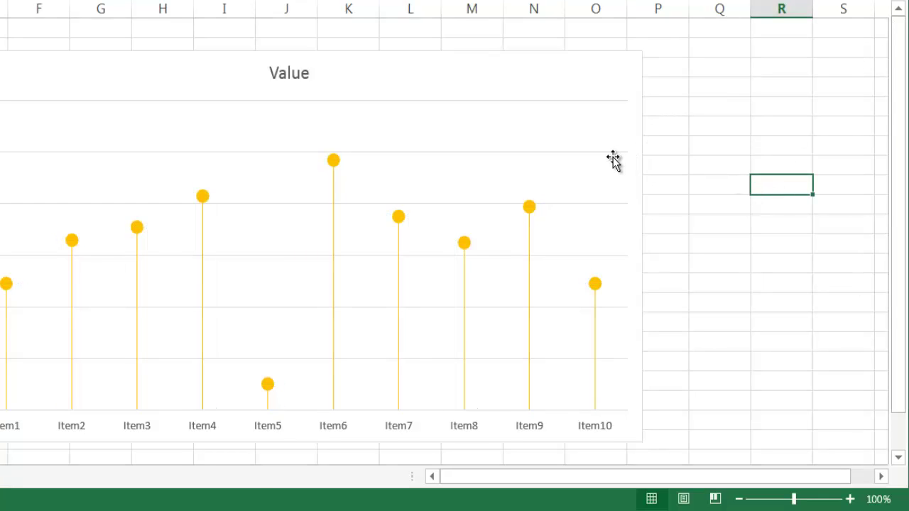
left_click(579, 157)
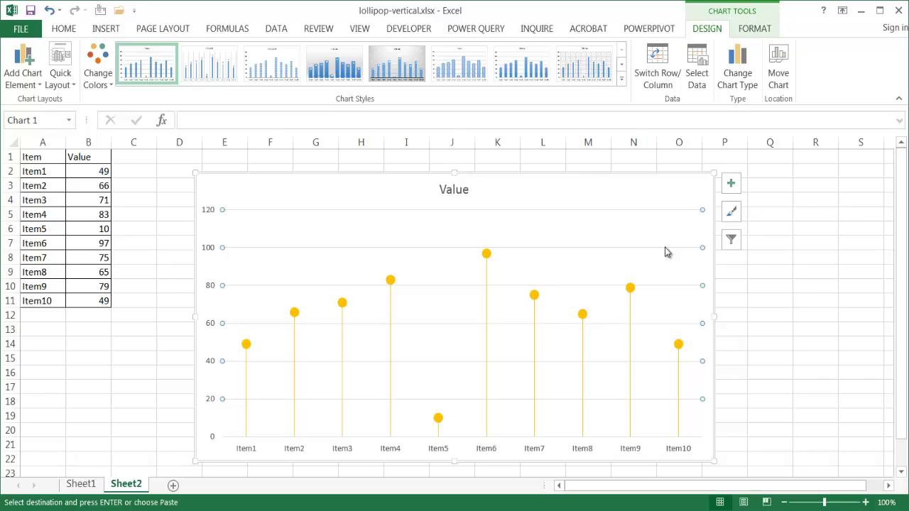
left_click(665, 250)
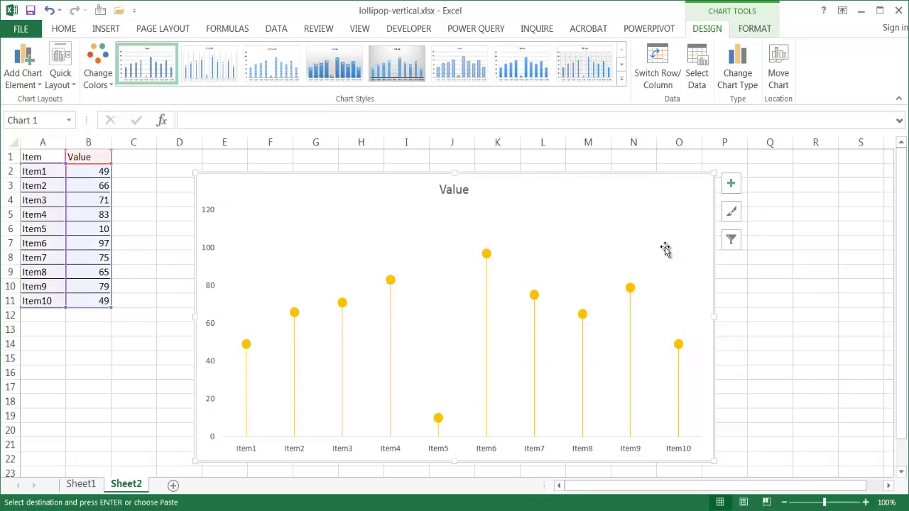
Change the chart title to "Lollipop Chart" and deselect the chart
left_click(459, 191)
double_click(459, 191)
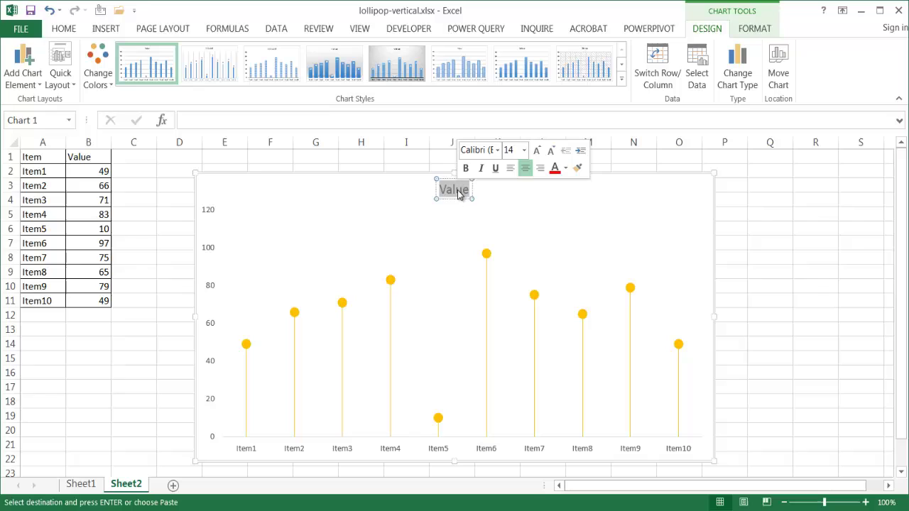
type("Lollipo")
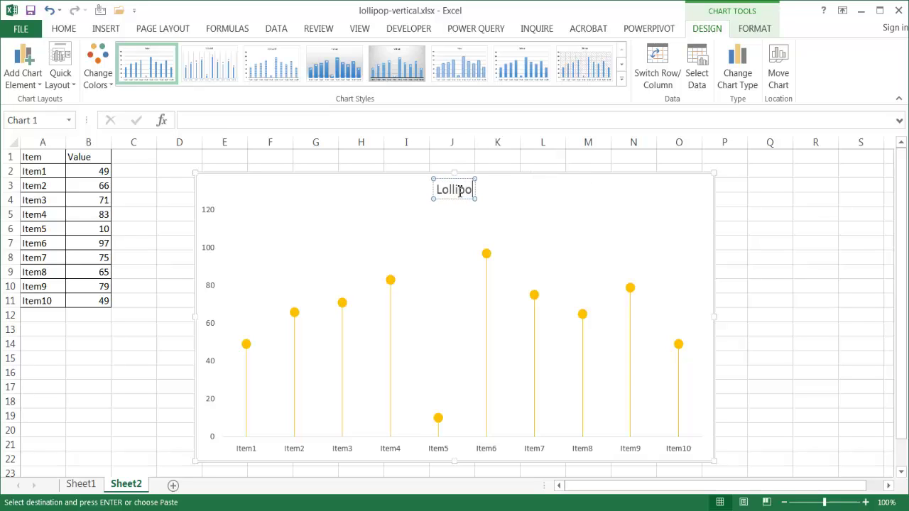
type("p")
type(" Chart")
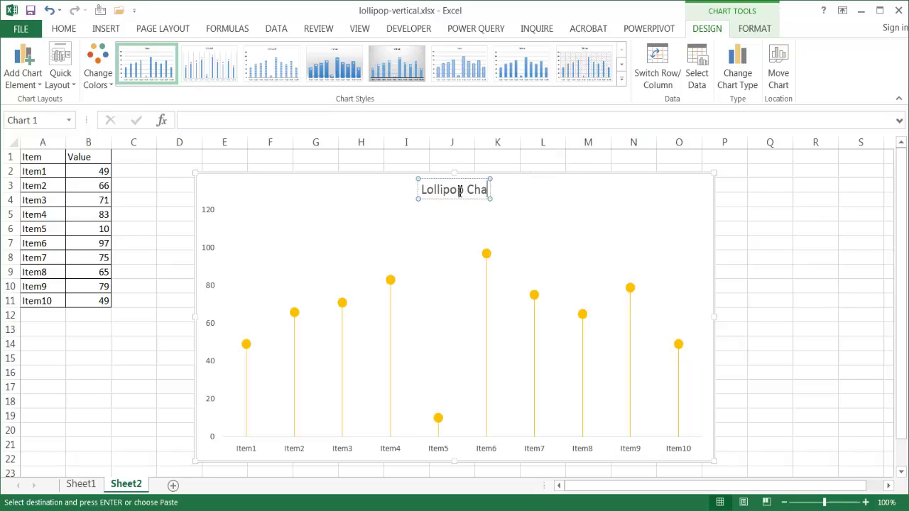
left_click(140, 373)
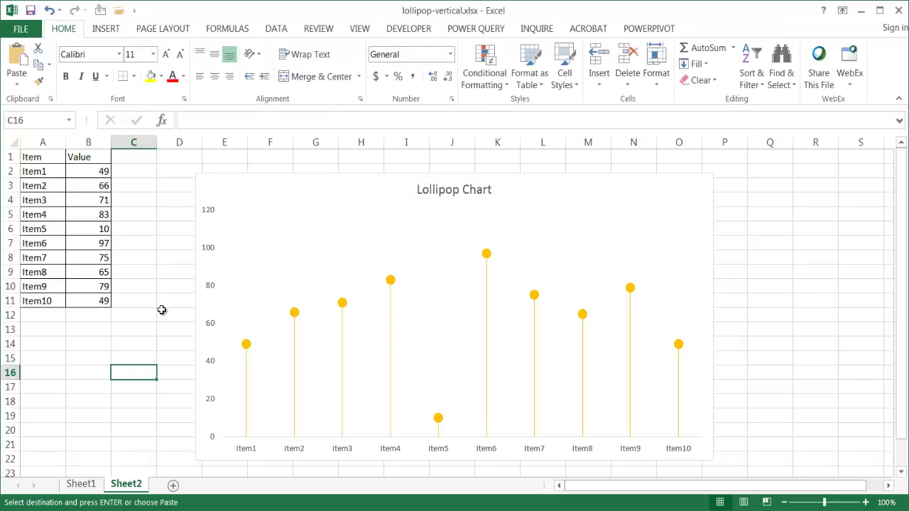
Recalculate the worksheet four times from cell B14 to generate new item values for the lollipop chart
left_click(96, 343)
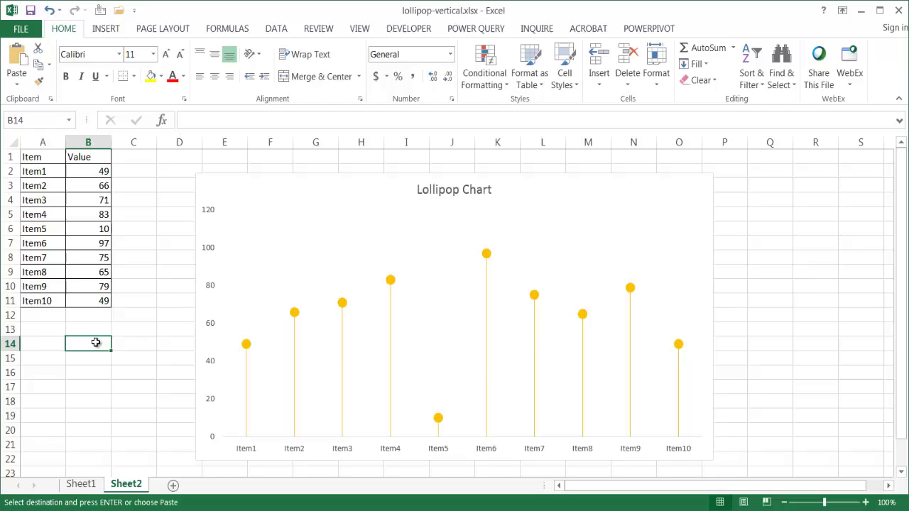
key("F9")
key("F9")
key("F9")
key("F9")
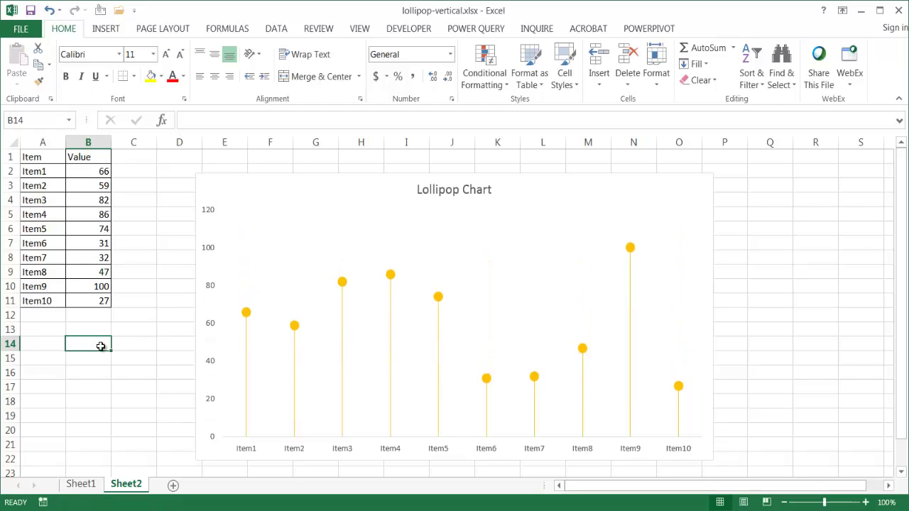